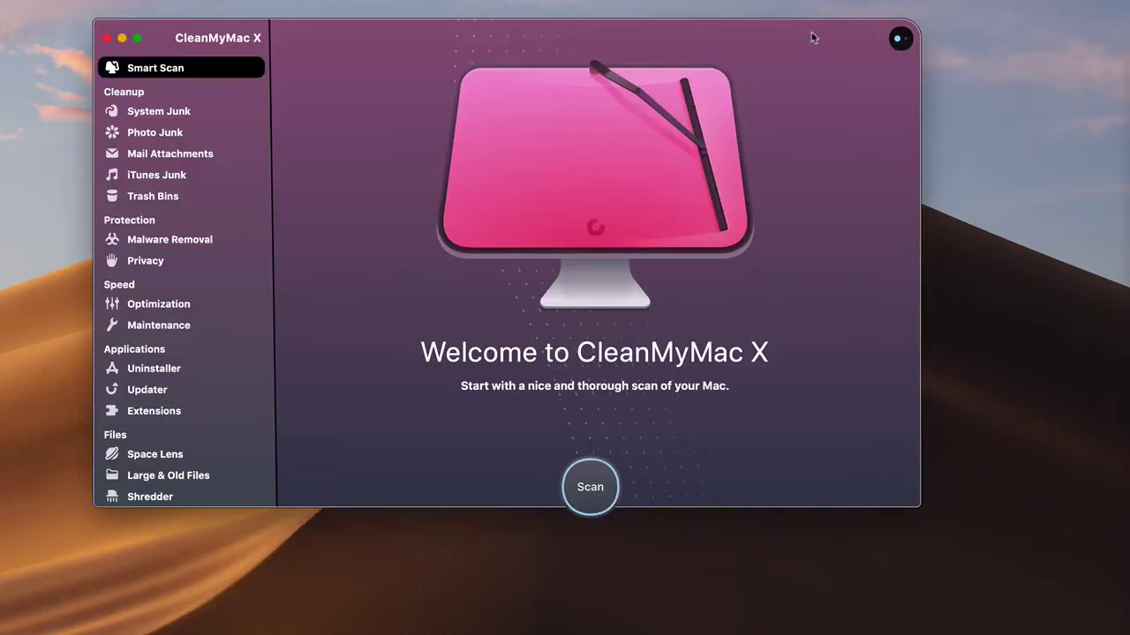
Step: Run a Smart Scan of the Mac and open the details of the Cleanup findings
drag(802, 30, 811, 33)
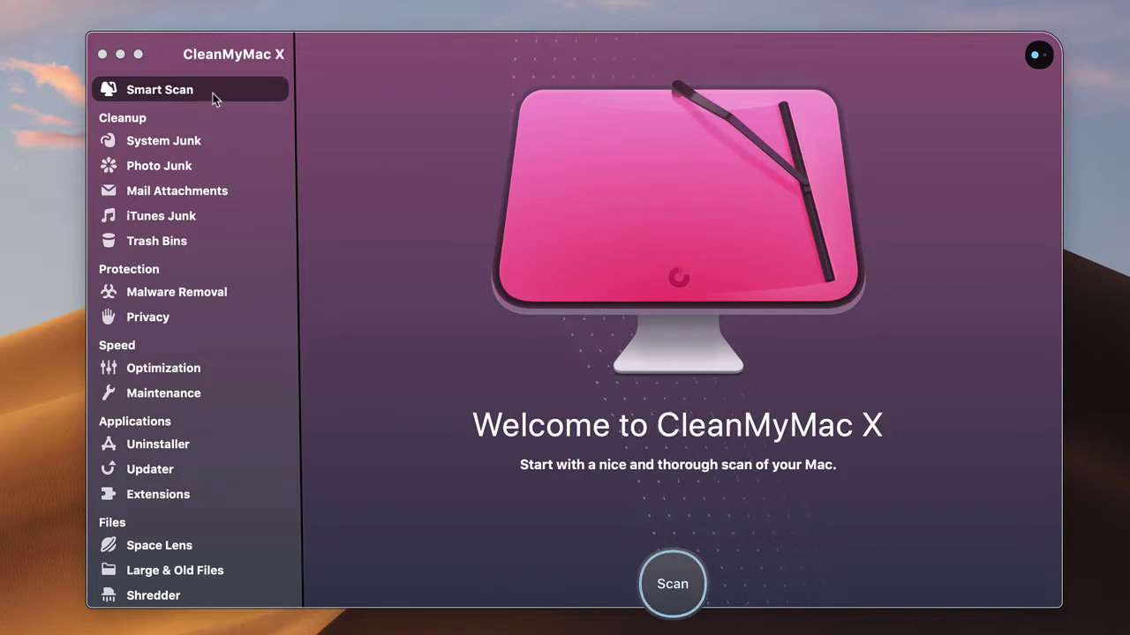
click(668, 579)
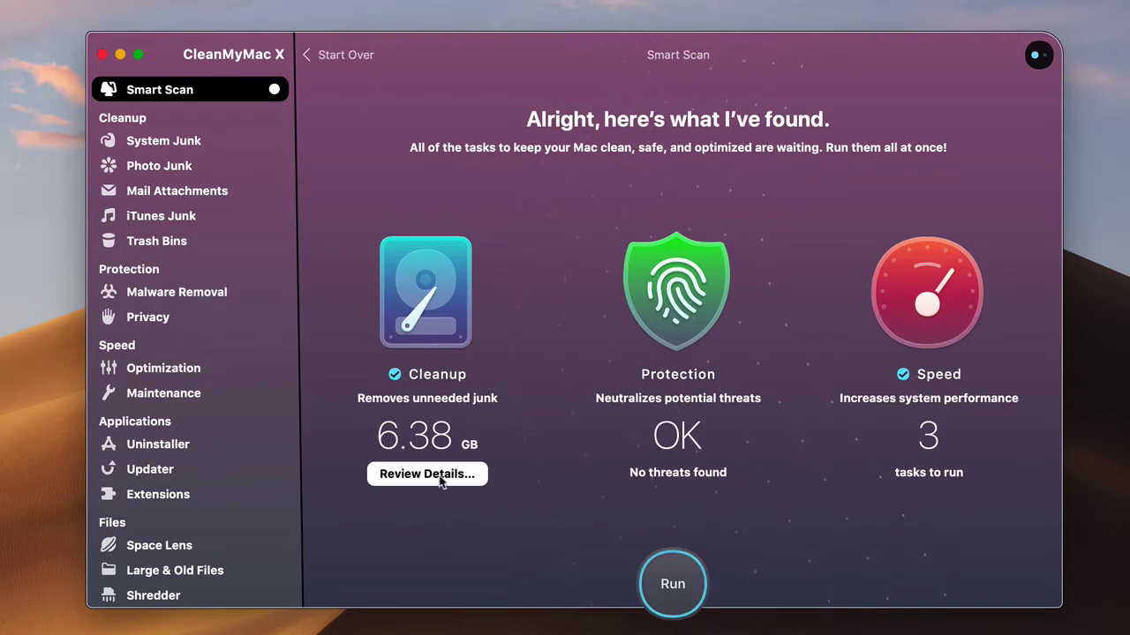
click(439, 480)
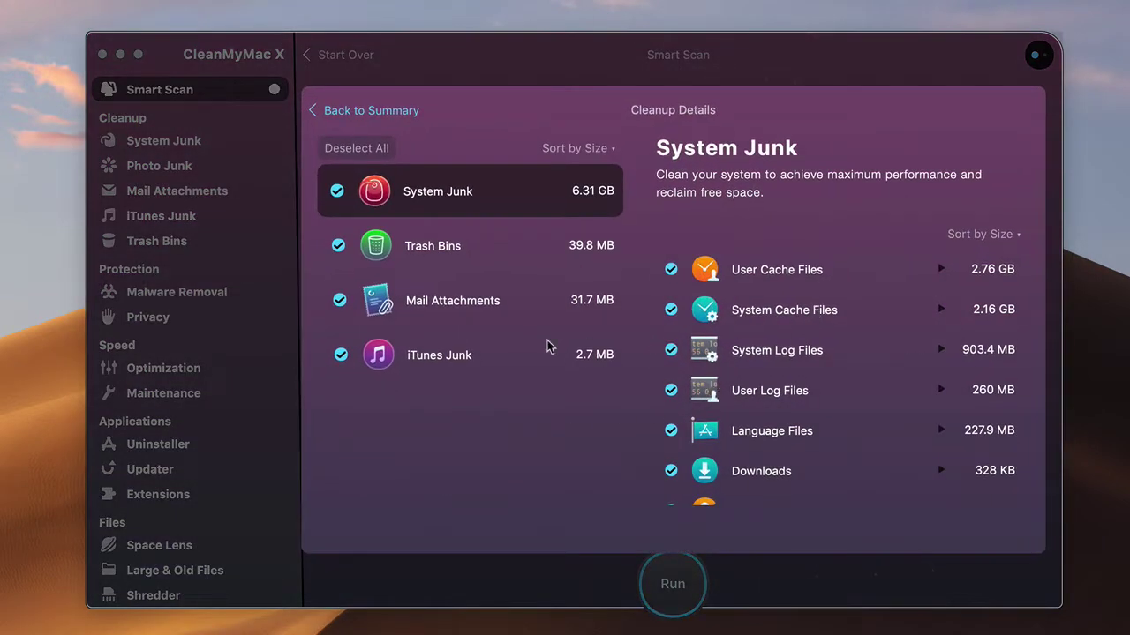
Step: Exclude Mail Attachments from the items to clean up and return to the scan summary
mouse_move(821, 307)
scroll(841, 335, down, 2)
click(339, 301)
click(394, 112)
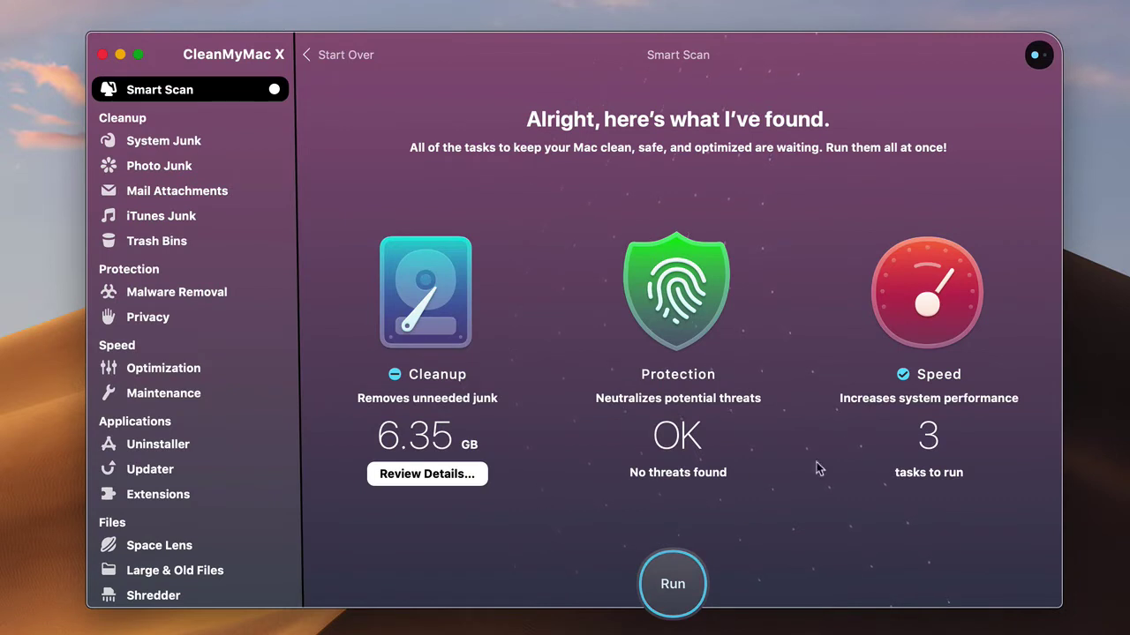
Step: Run the Smart Scan's cleanup and speed tasks, quitting all the applications that block the cleaning
click(679, 587)
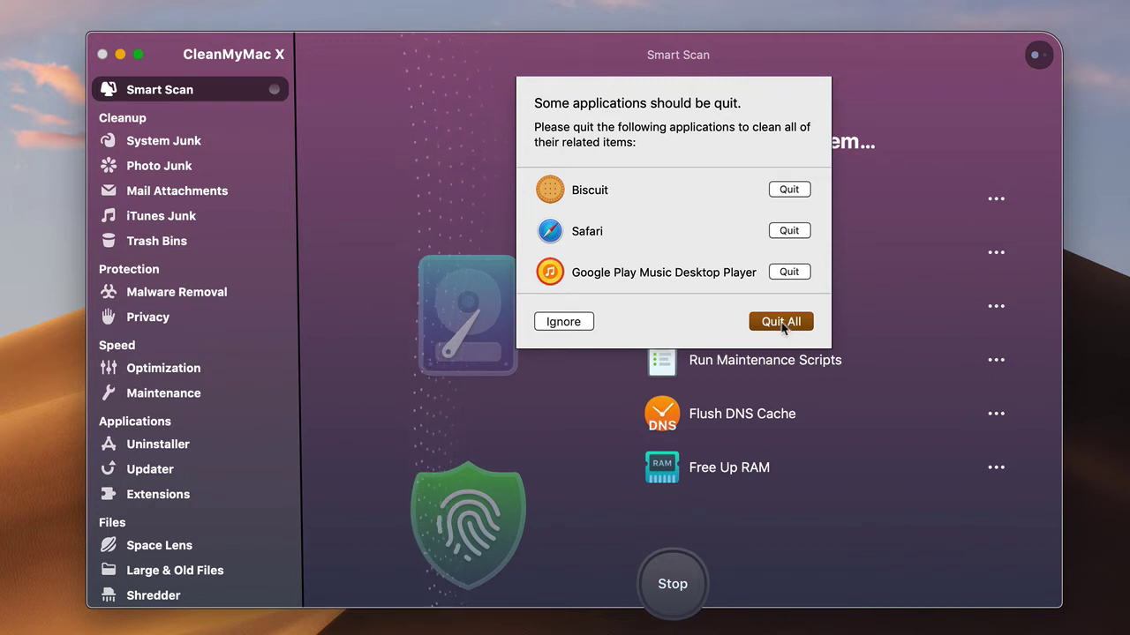
click(781, 322)
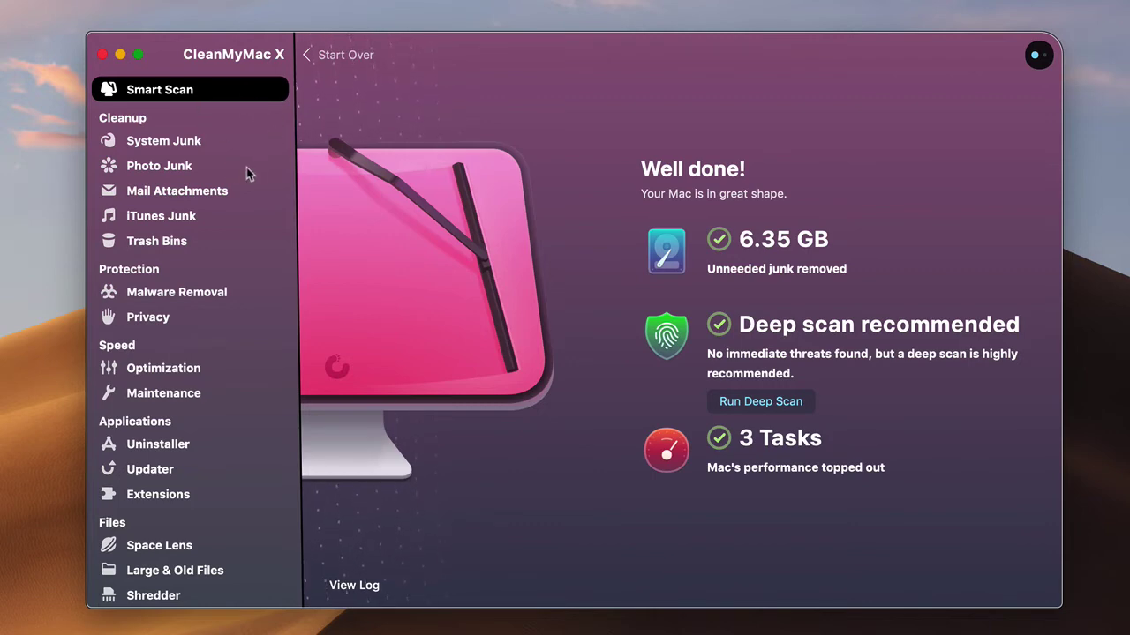
Step: Examine the Optimization module's Login Items for applications that open automatically, both enabled and disabled
click(186, 368)
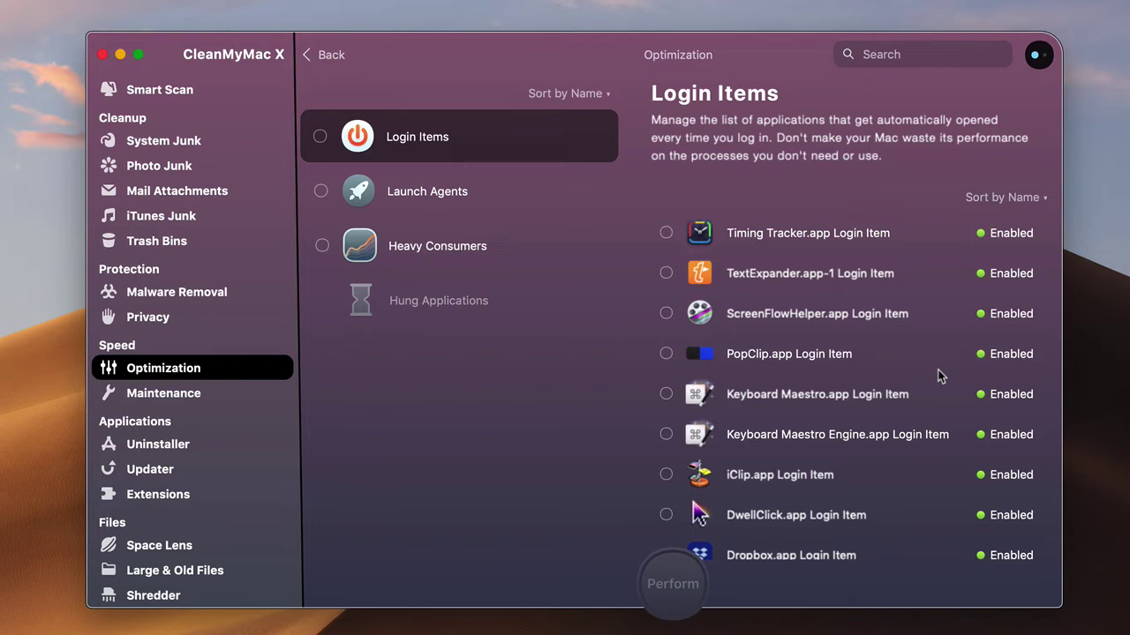
scroll(913, 492, down, 2)
scroll(914, 491, down, 3)
scroll(912, 485, down, 3)
scroll(913, 486, up, 1)
scroll(903, 444, down, 2)
scroll(927, 404, up, 3)
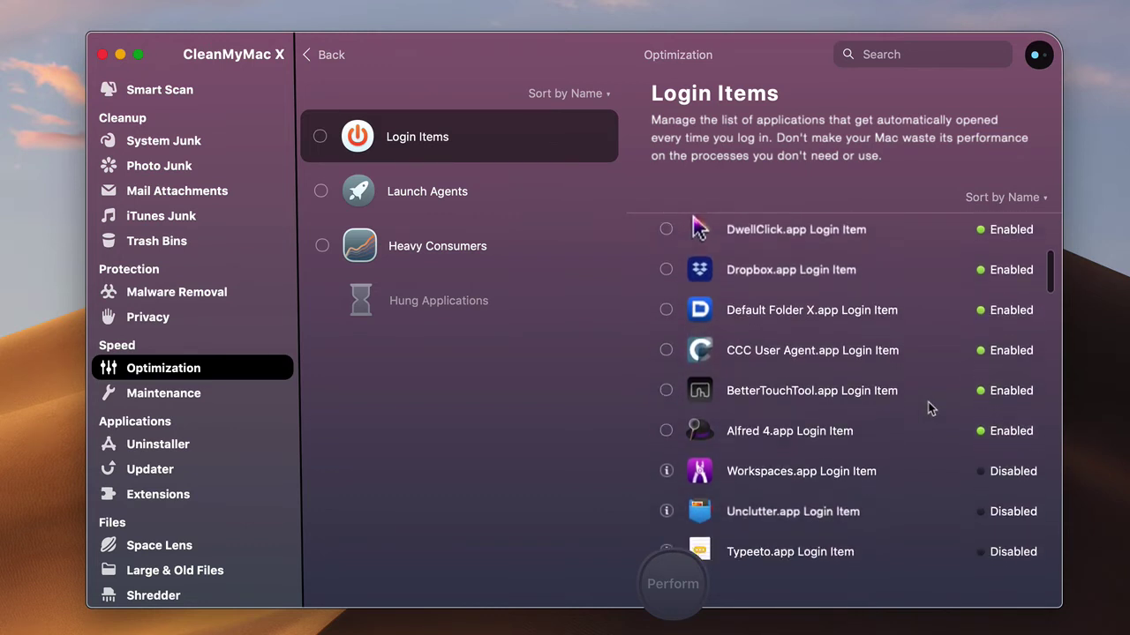
scroll(925, 406, up, 3)
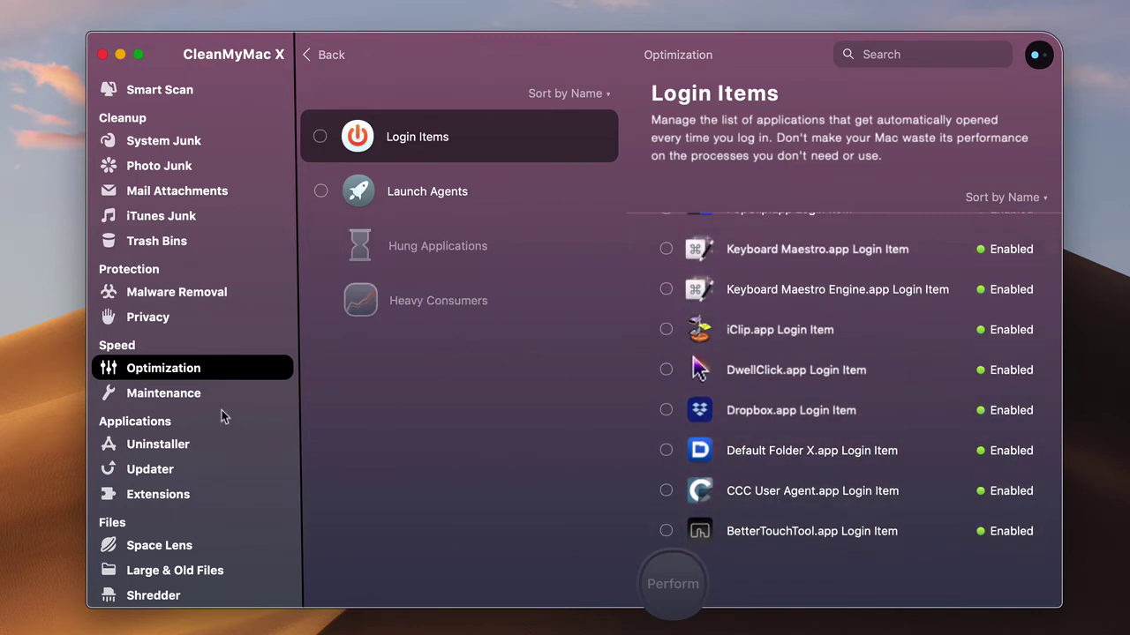
Step: Review the full list of available Maintenance tasks
click(178, 393)
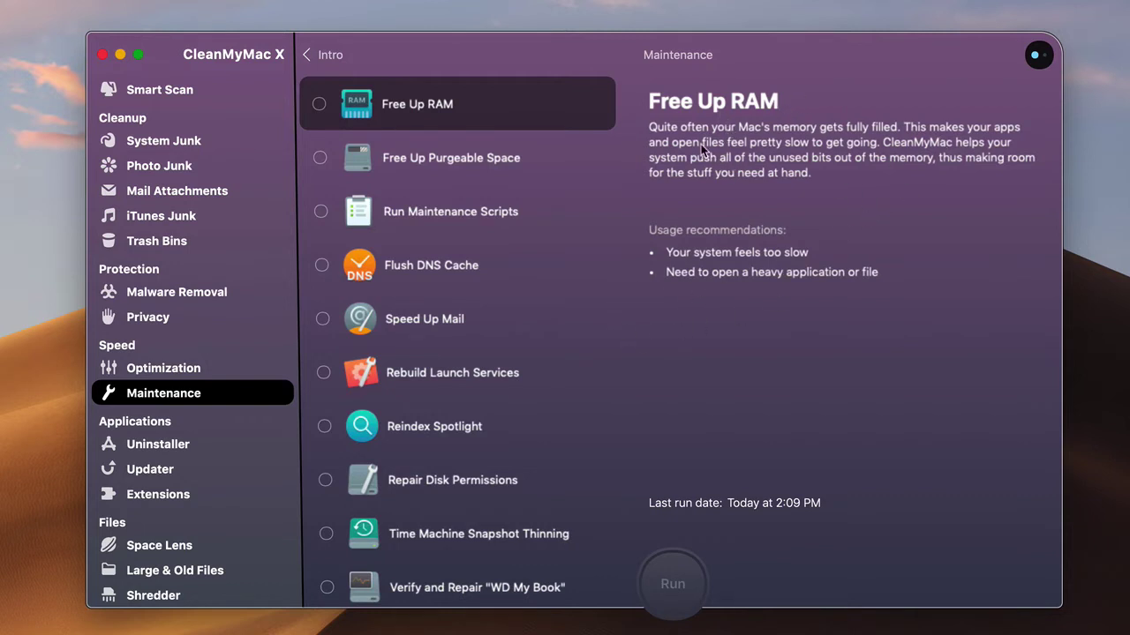
scroll(533, 351, down, 3)
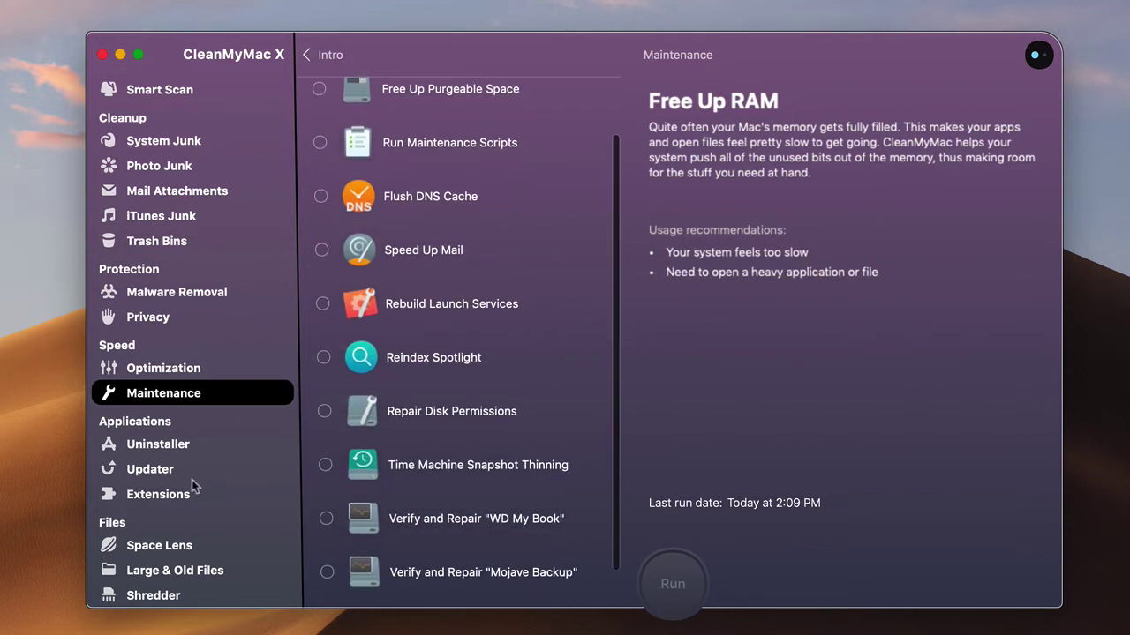
scroll(159, 447, down, 1)
Step: View the 32-Bit applications in the Uninstaller and browse the list of all installed applications
click(168, 444)
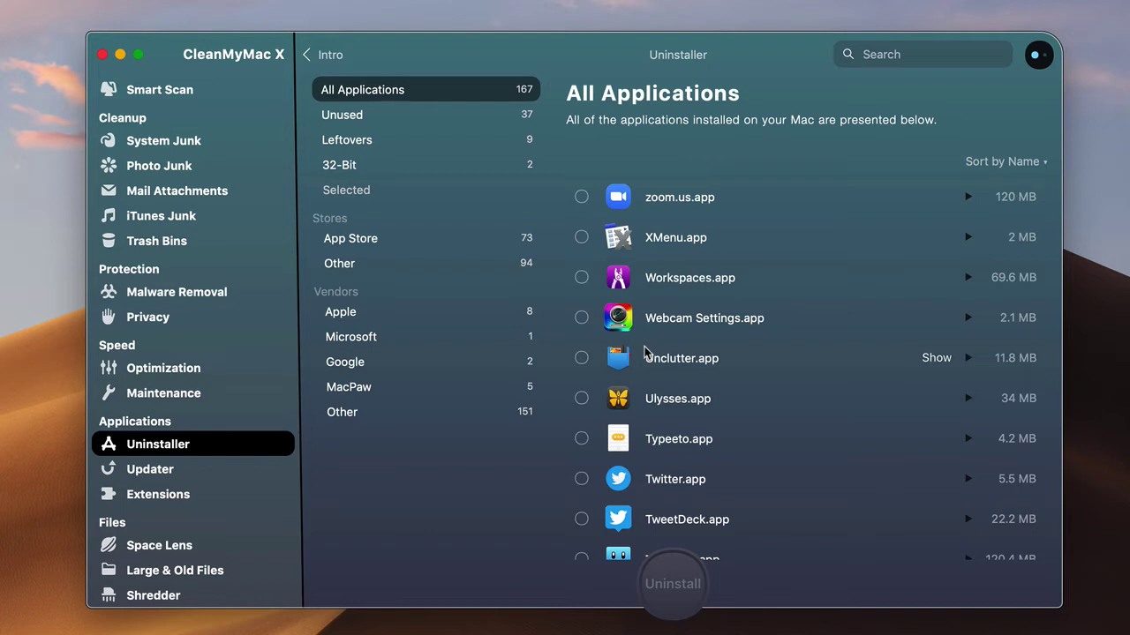
click(400, 166)
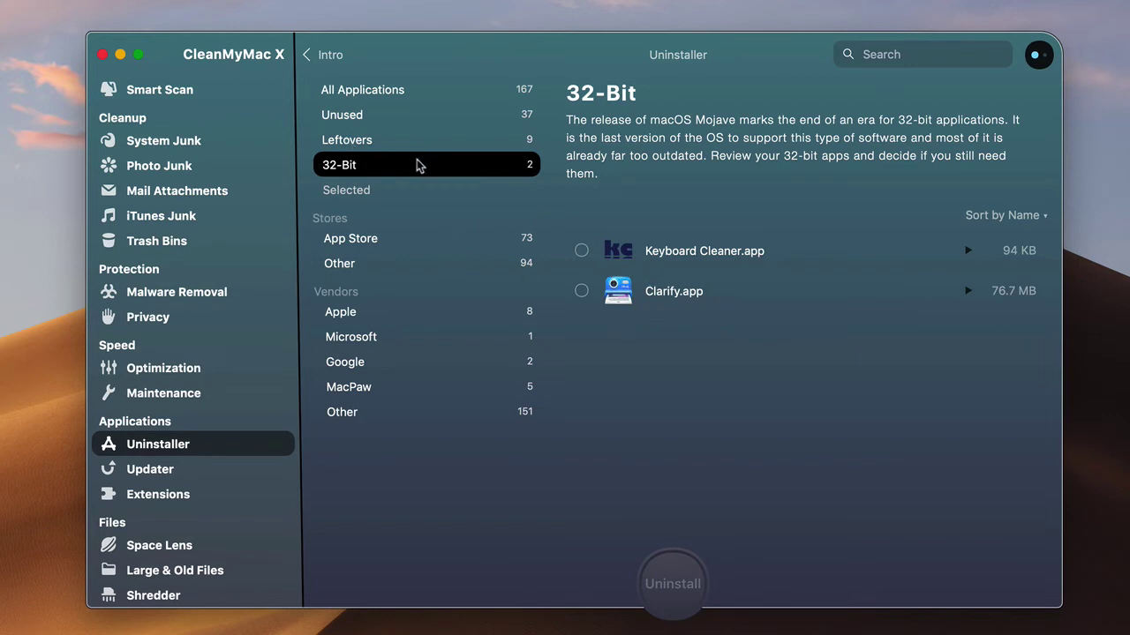
click(400, 88)
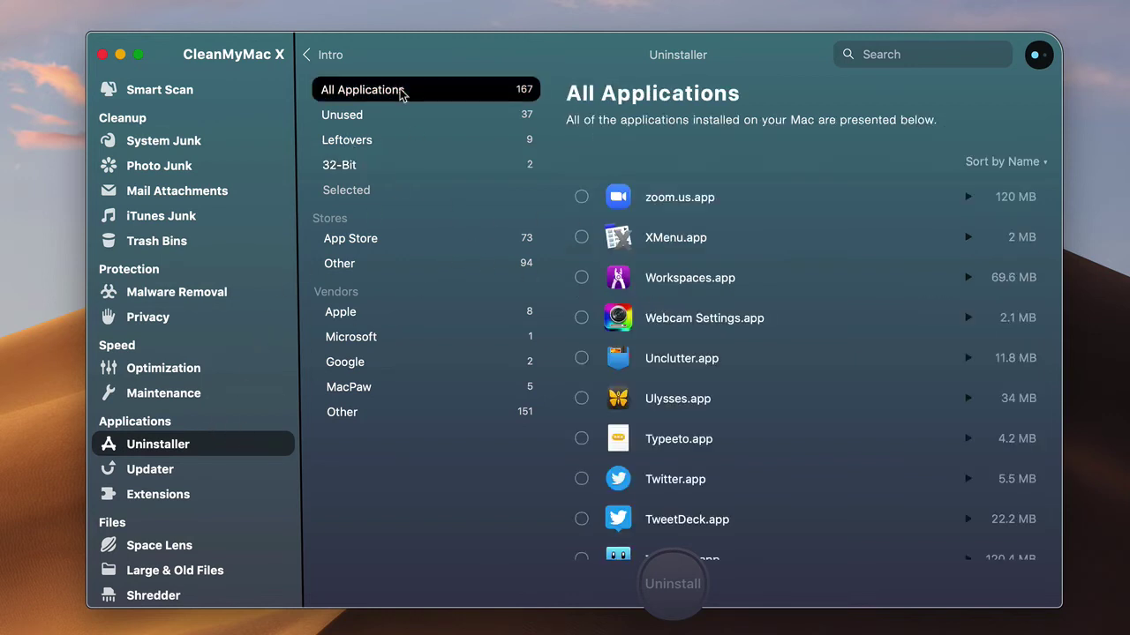
scroll(715, 208, down, 5)
scroll(740, 276, down, 4)
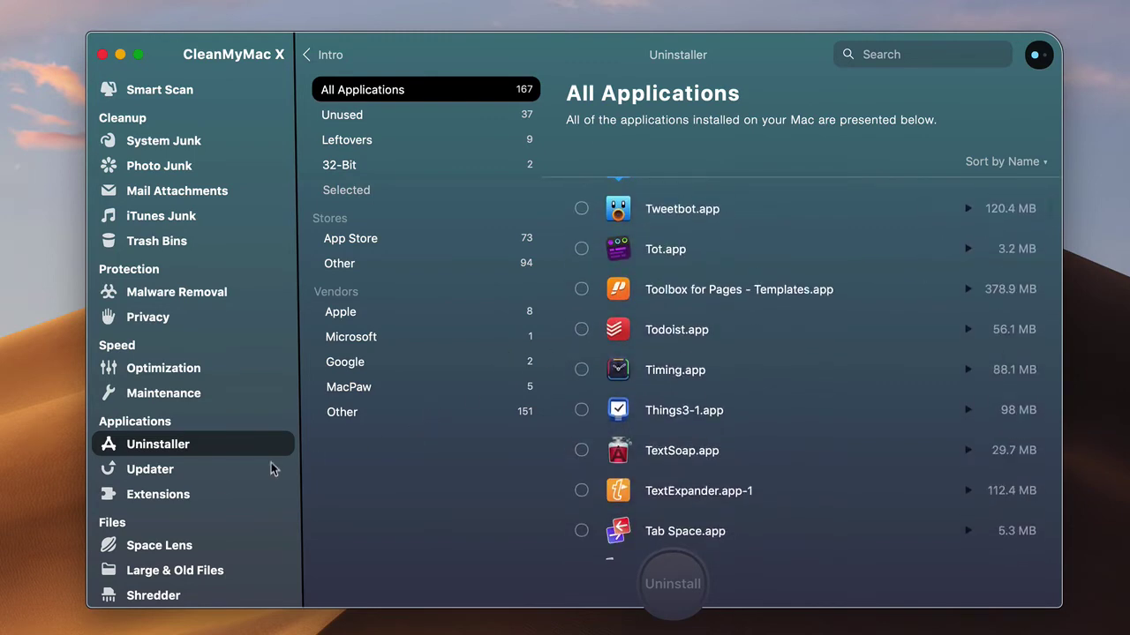
Step: Review the application updates offered in the Updater and view the Extensions overview
click(192, 472)
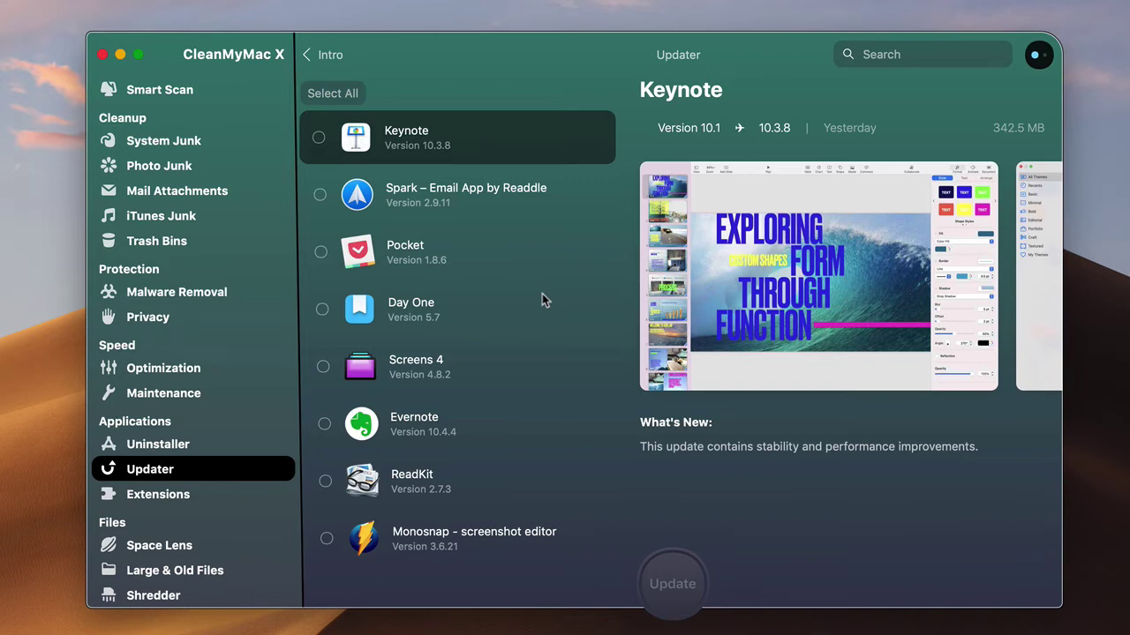
scroll(474, 290, down, 1)
click(201, 498)
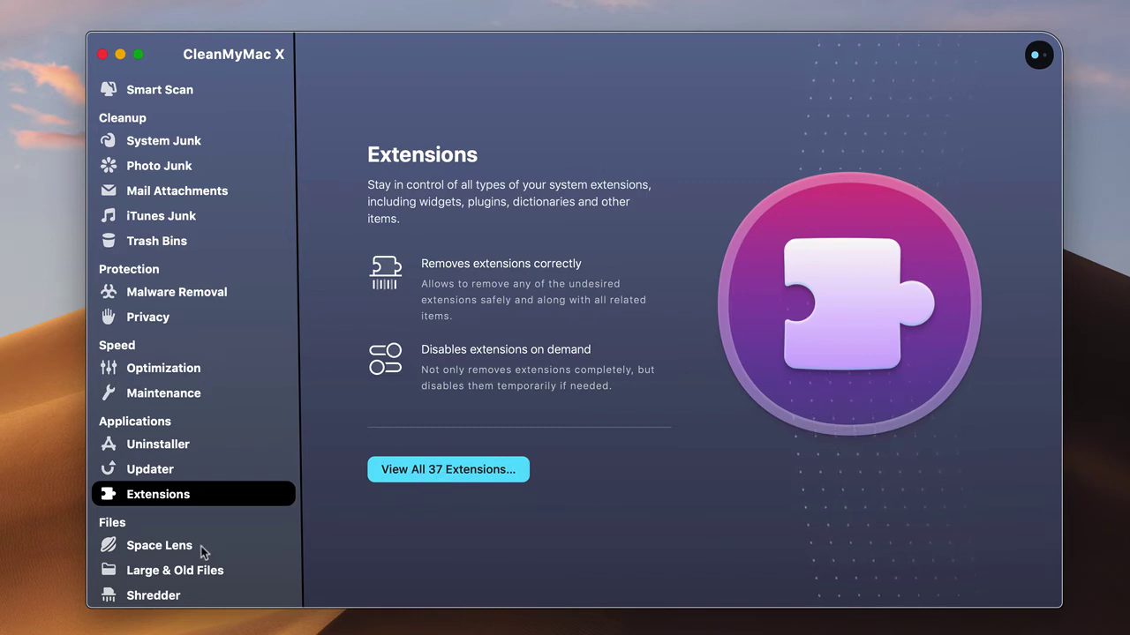
Step: Scan Macintosh HD for large and old files and browse all the found files sorted by size
click(219, 574)
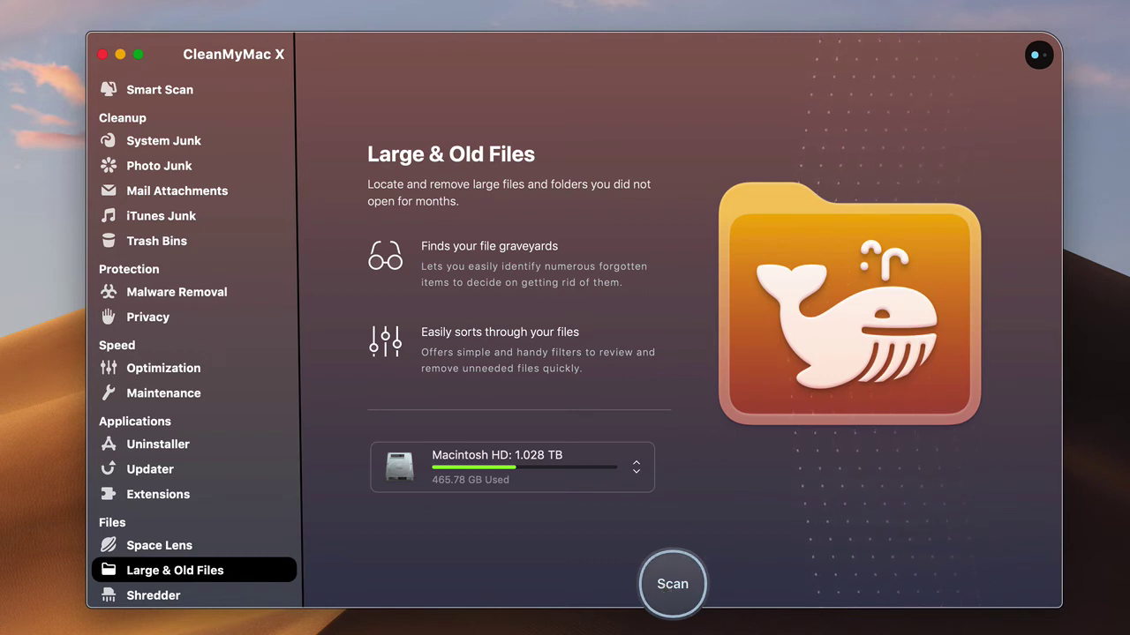
click(679, 596)
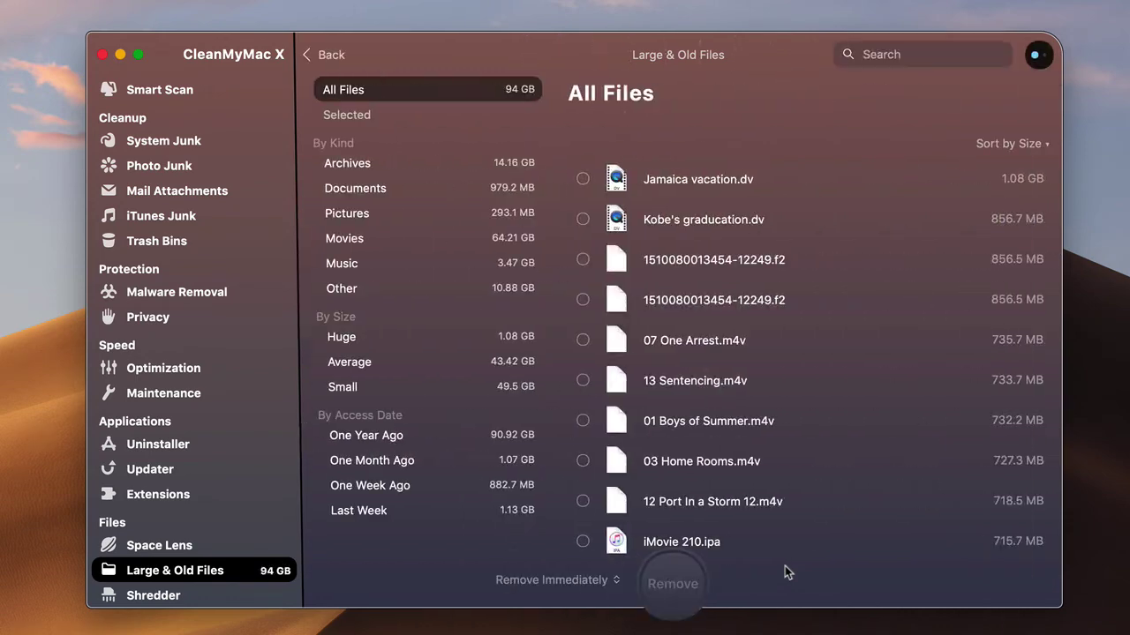
scroll(830, 226, down, 5)
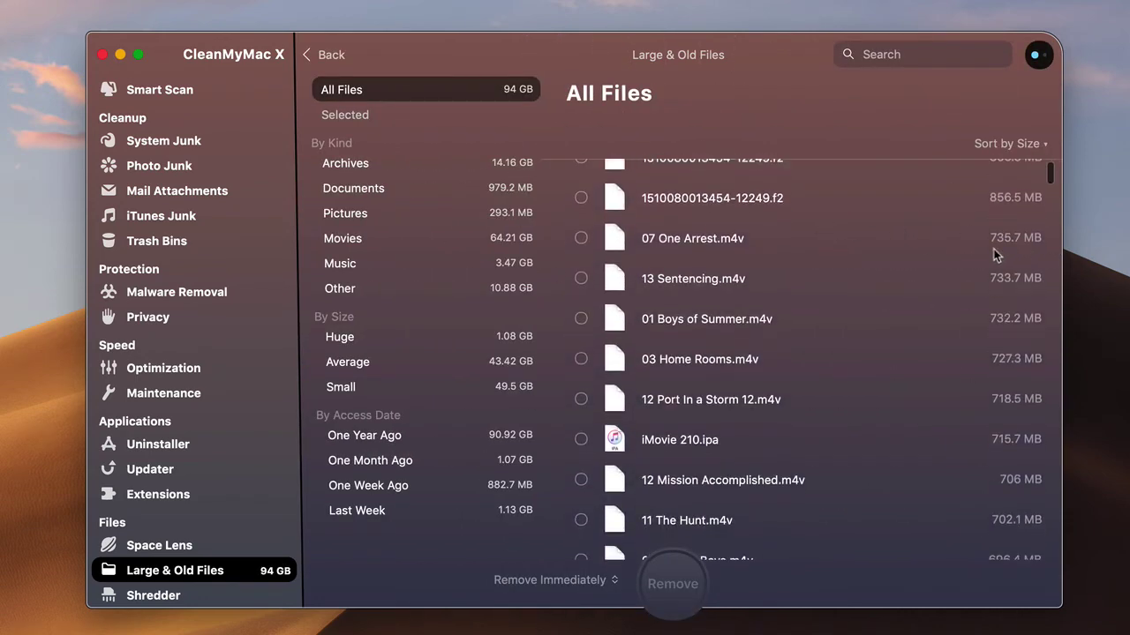
scroll(984, 247, up, 3)
scroll(979, 245, down, 1)
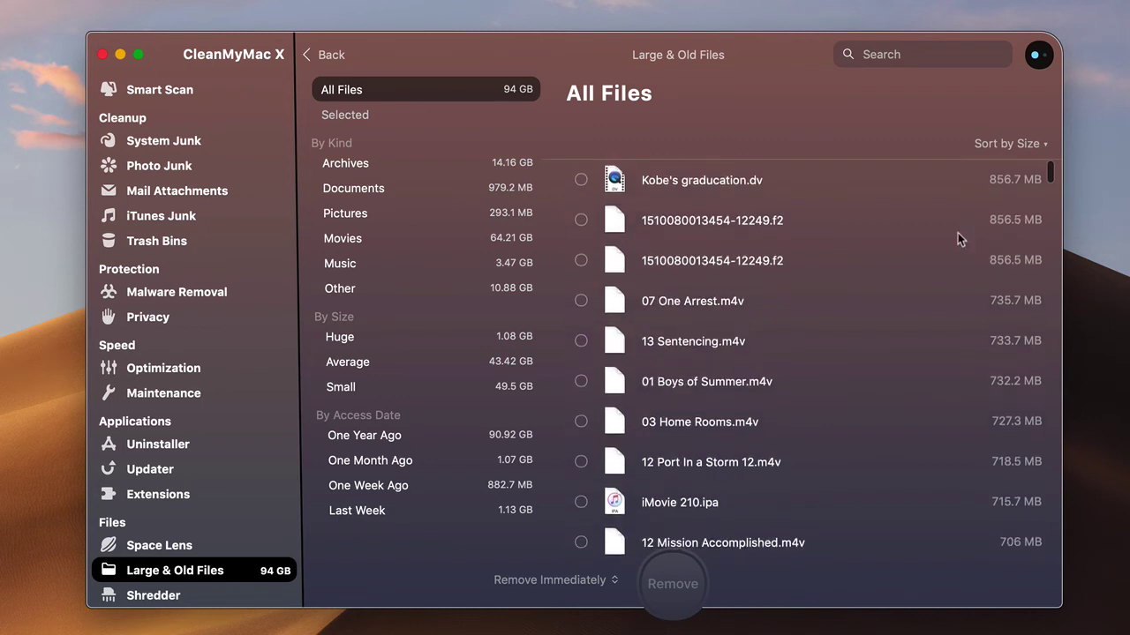
scroll(958, 233, down, 1)
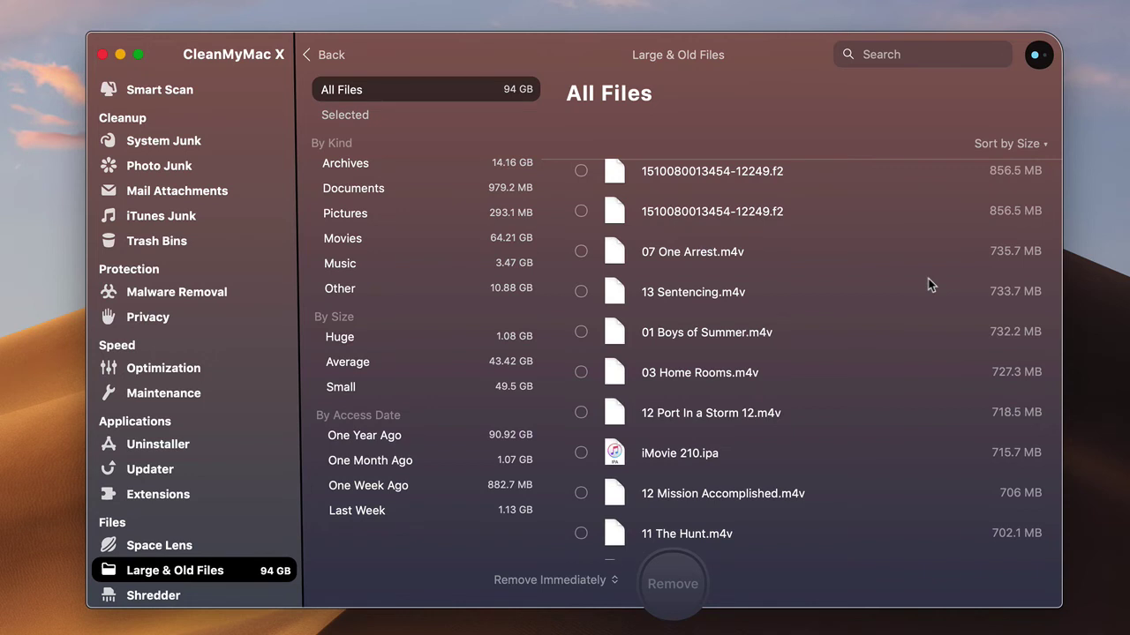
scroll(798, 362, up, 2)
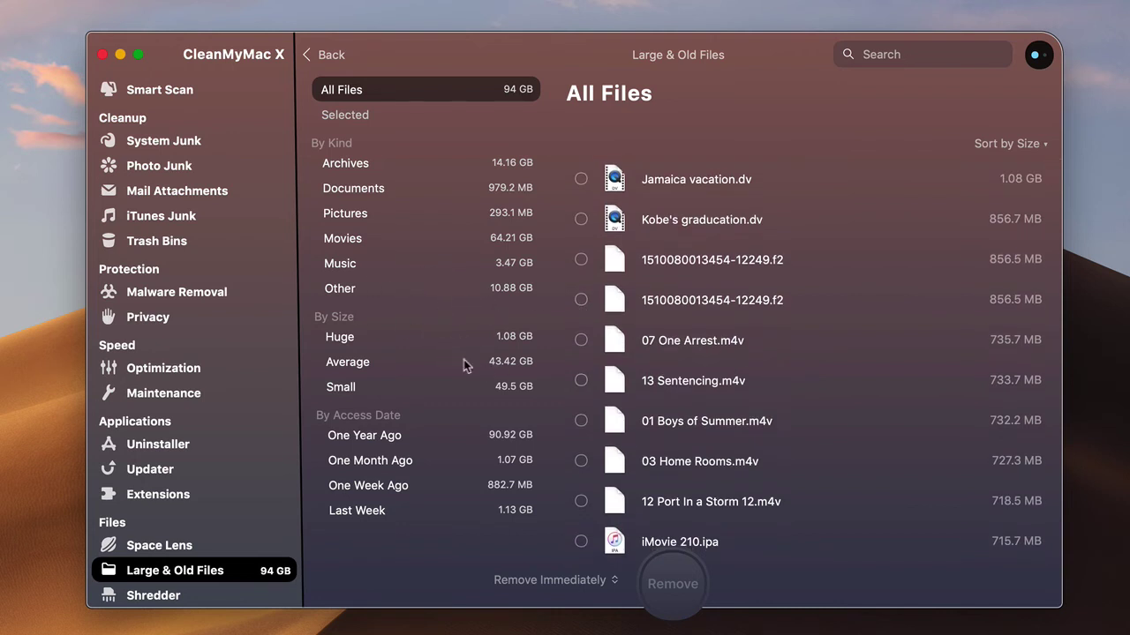
Step: Check the actions available for the file Jamaica vacation.dv without applying any, and return to the Smart Scan results
right_click(738, 182)
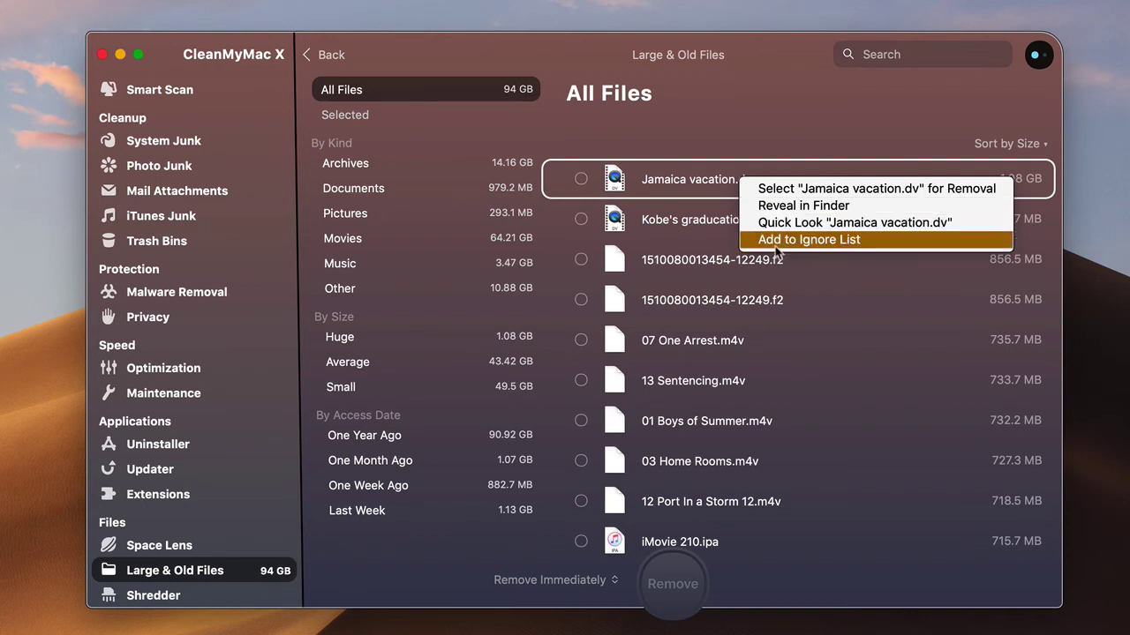
click(756, 115)
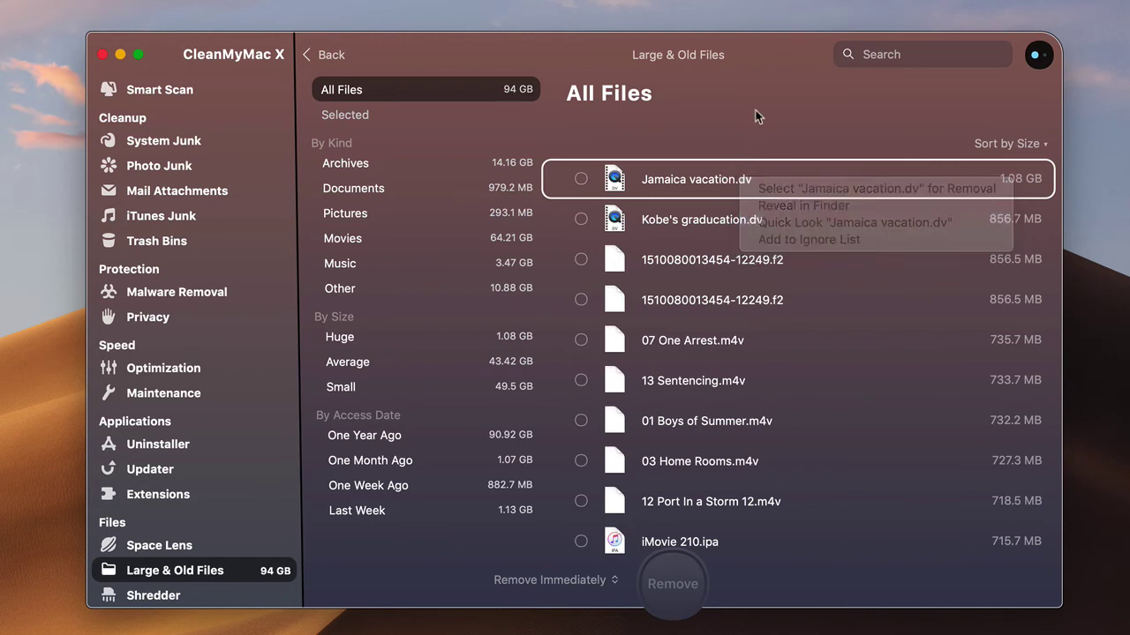
click(201, 95)
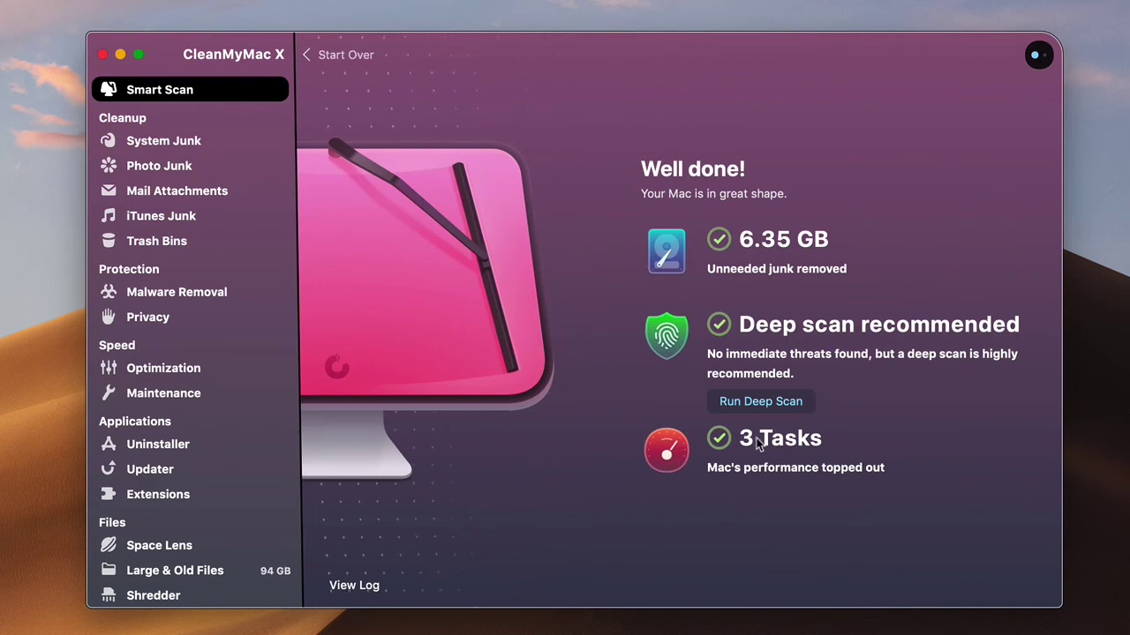